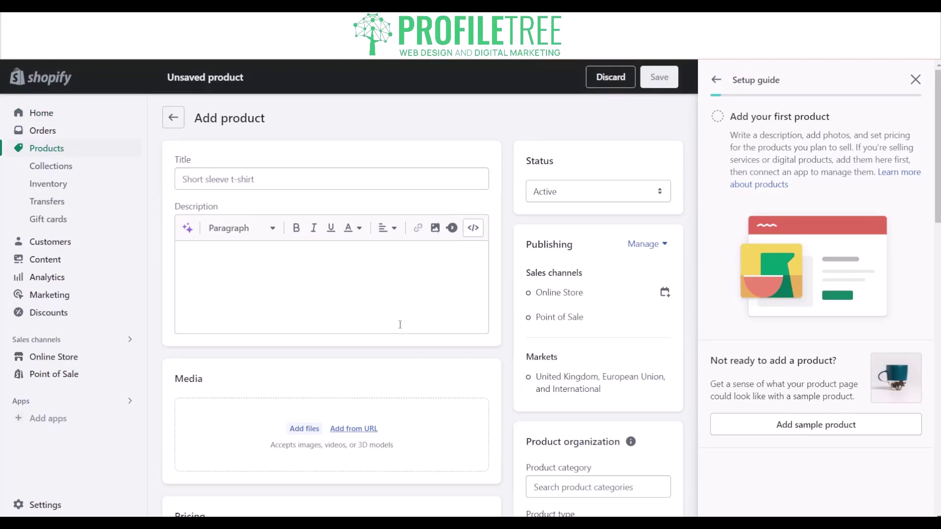
click(285, 275)
click(321, 178)
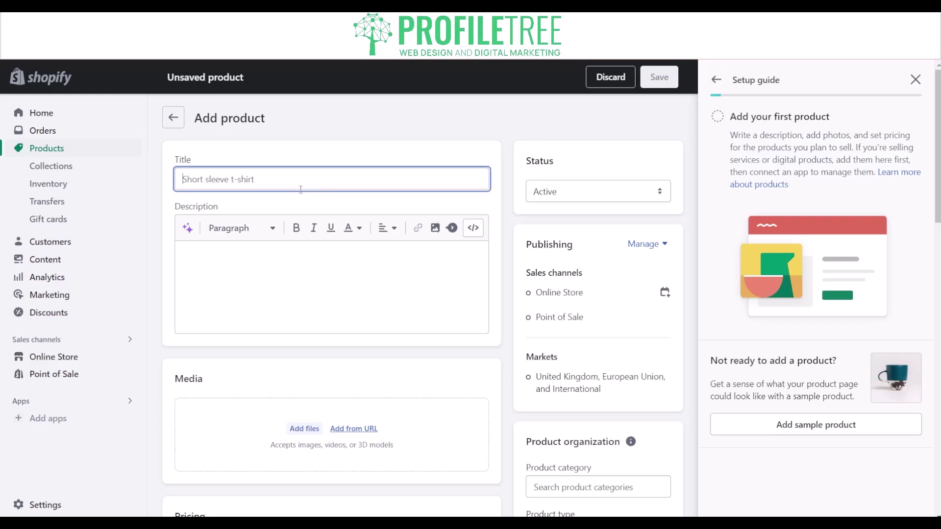
click(235, 298)
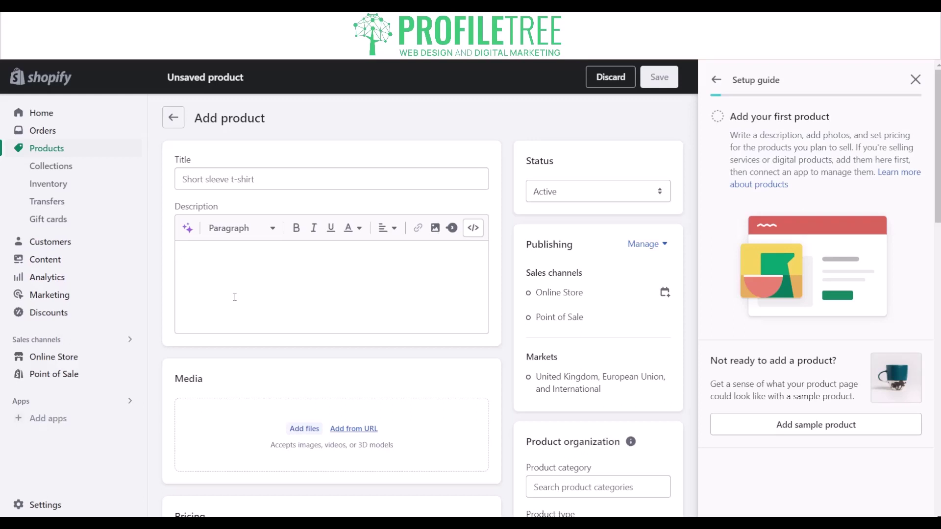
- In the search engine listing, enter the page title "Cupcake" and the meta description "This is a Cupcake"
scroll(252, 280, down, 3)
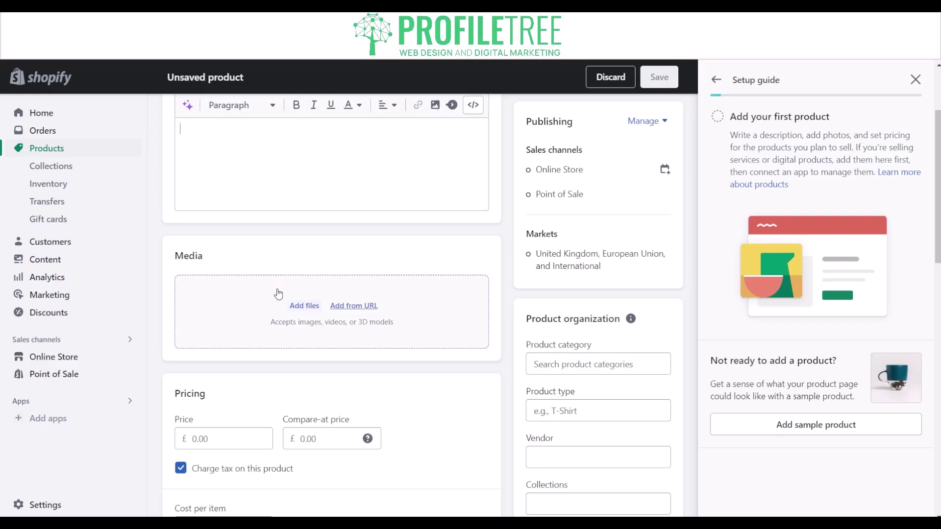
scroll(259, 255, down, 1)
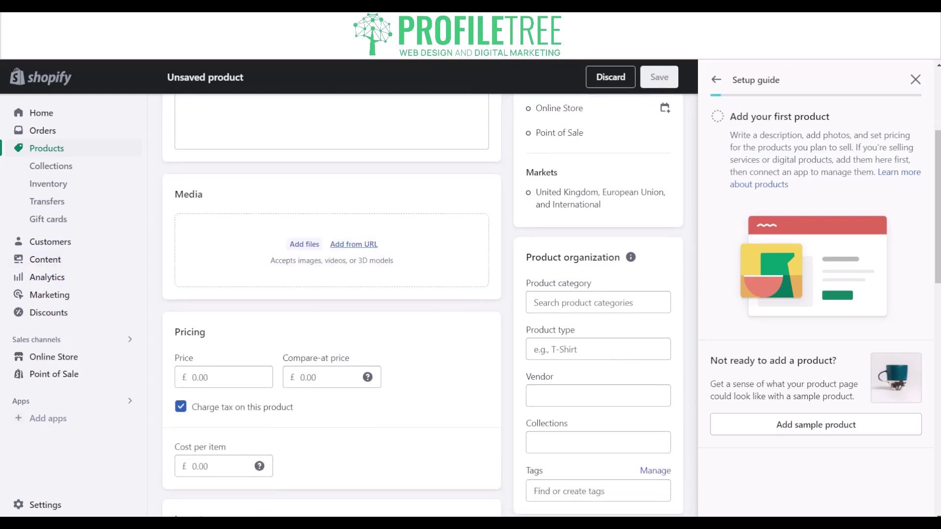
scroll(331, 294, down, 10)
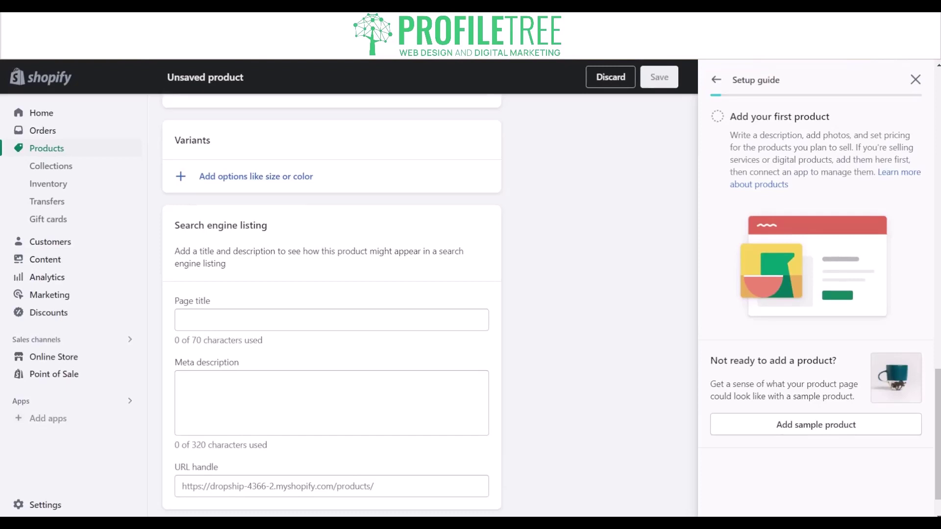
click(223, 313)
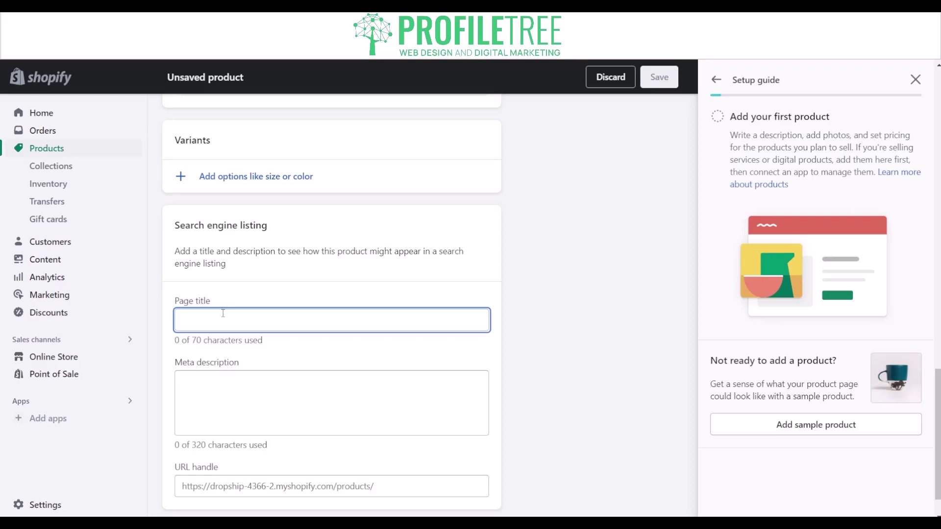
text(Cupcake)
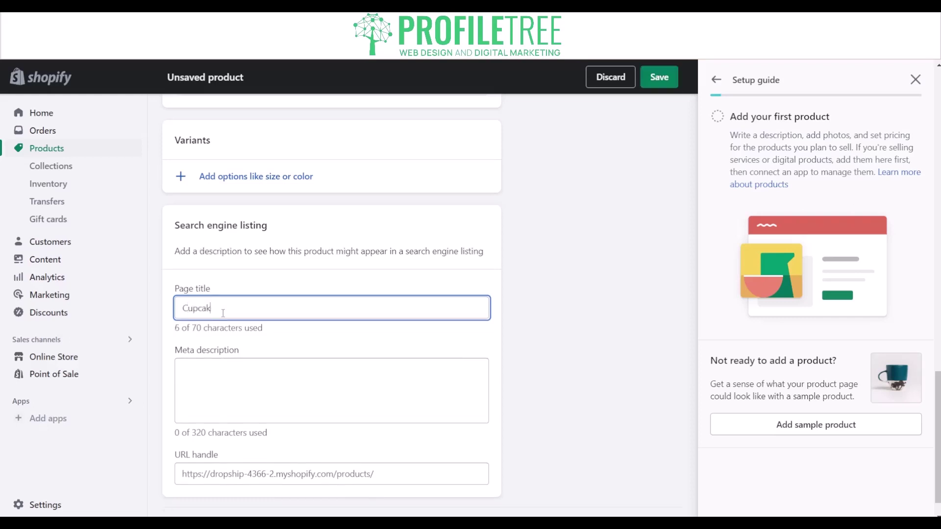
click(224, 378)
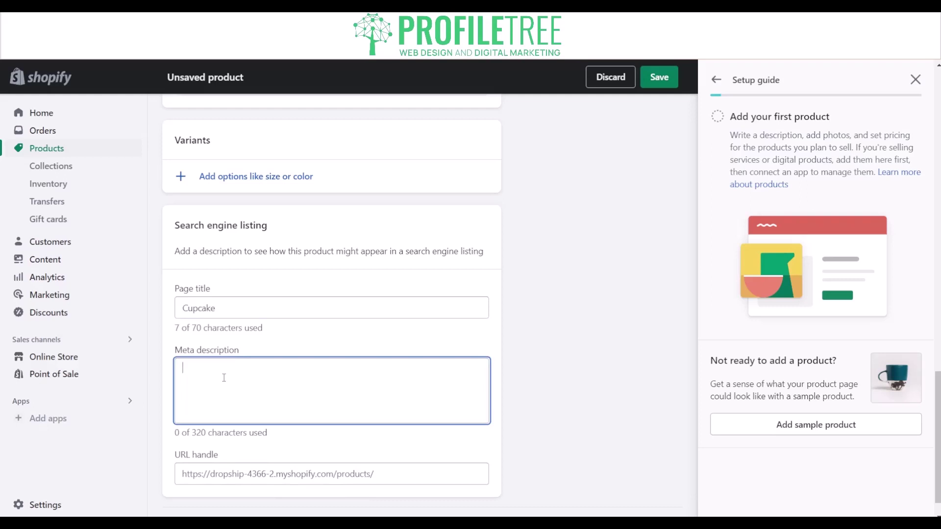
text(This is a C)
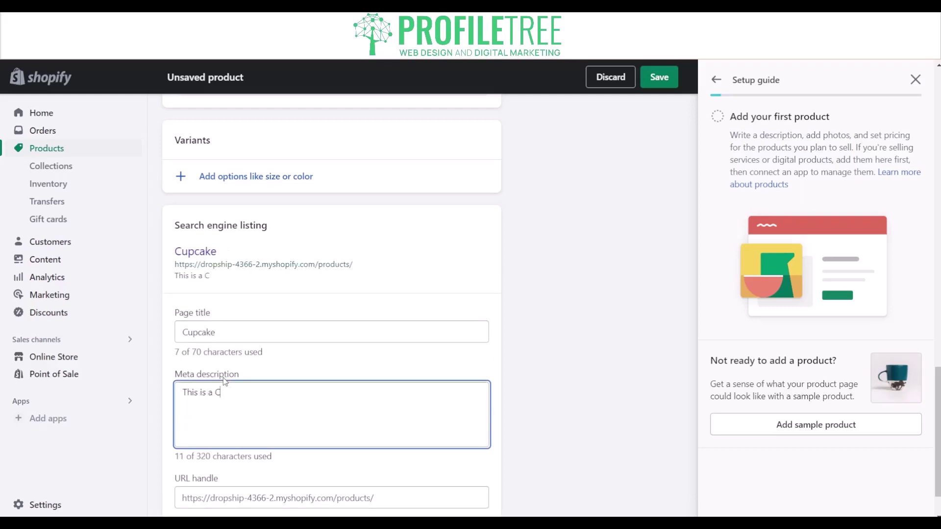
text(upcake)
- Set the URL handle of the search engine listing to "Cupcake"
scroll(302, 362, down, 1)
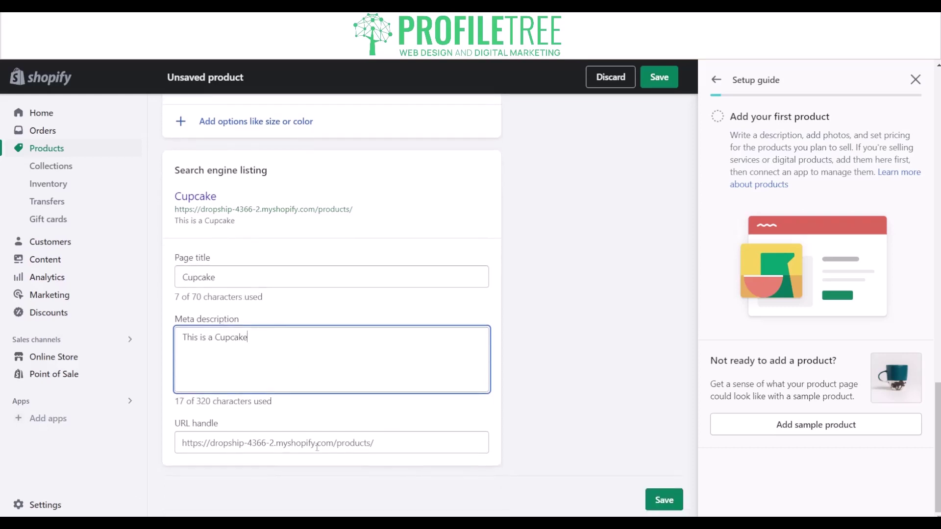
click(314, 449)
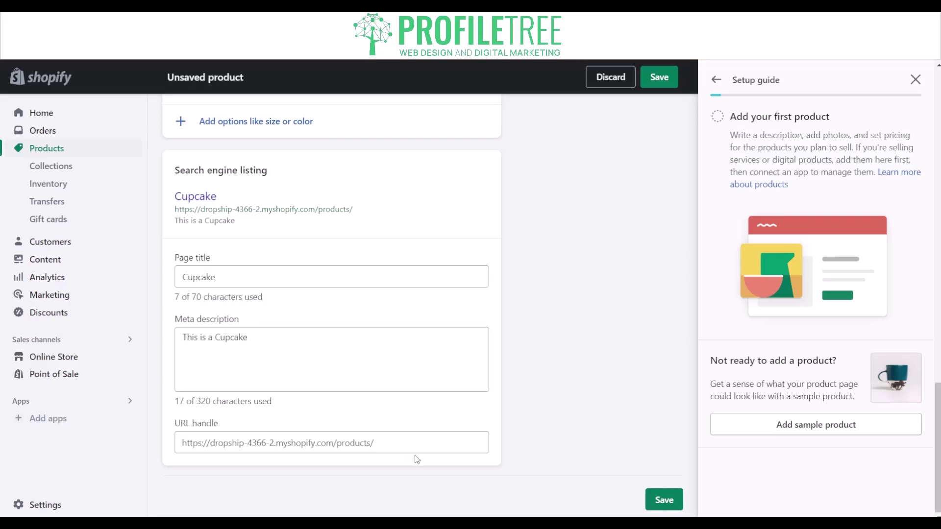
click(245, 434)
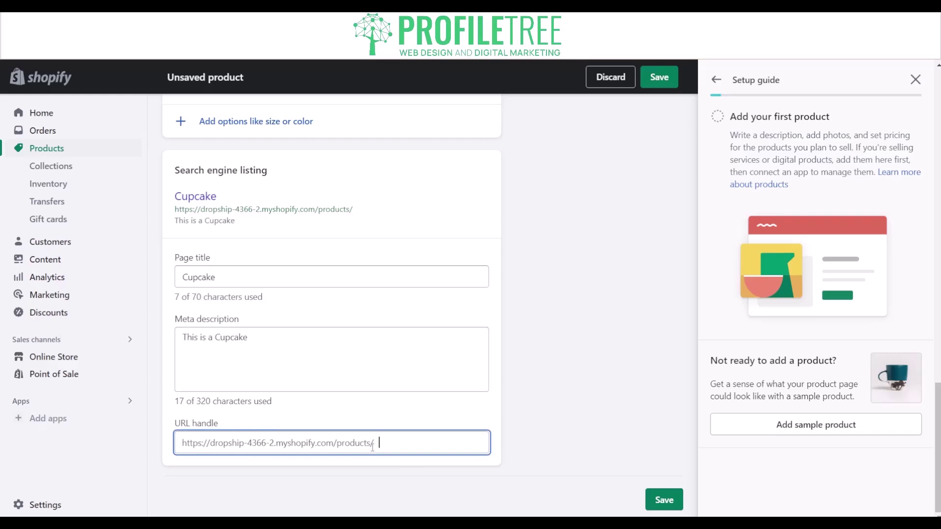
text(Cupcake)
click(327, 292)
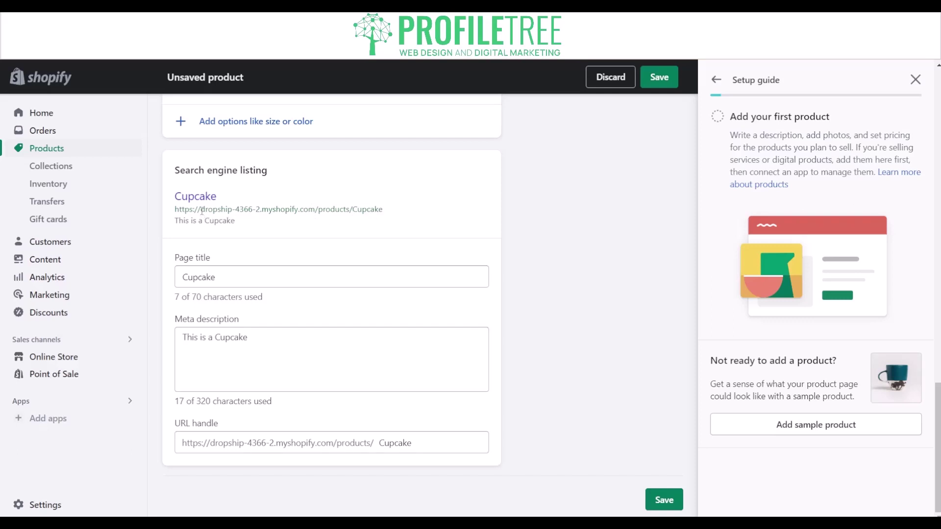
drag(201, 209, 316, 210)
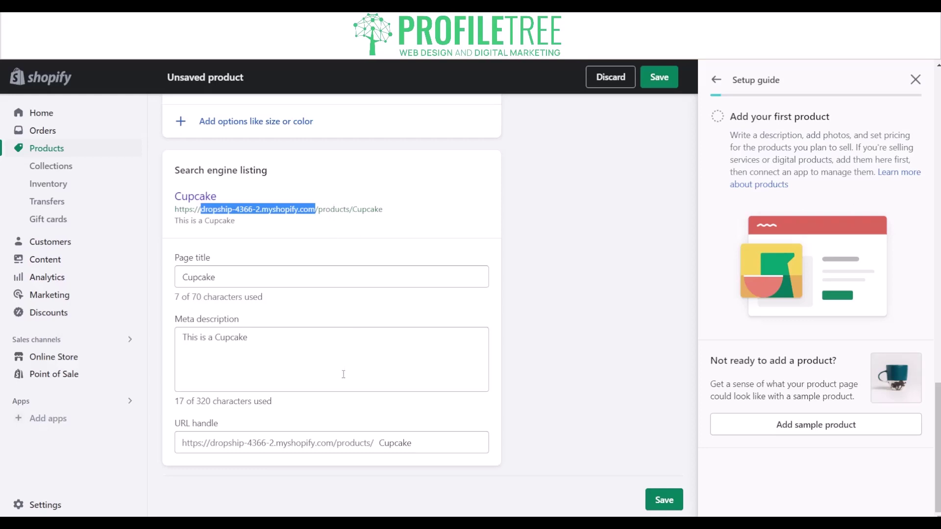
click(420, 446)
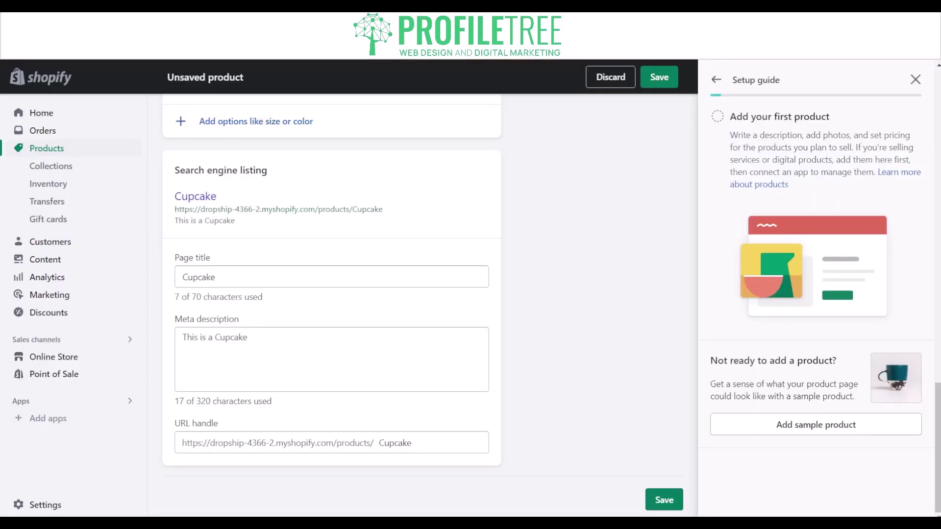
click(438, 442)
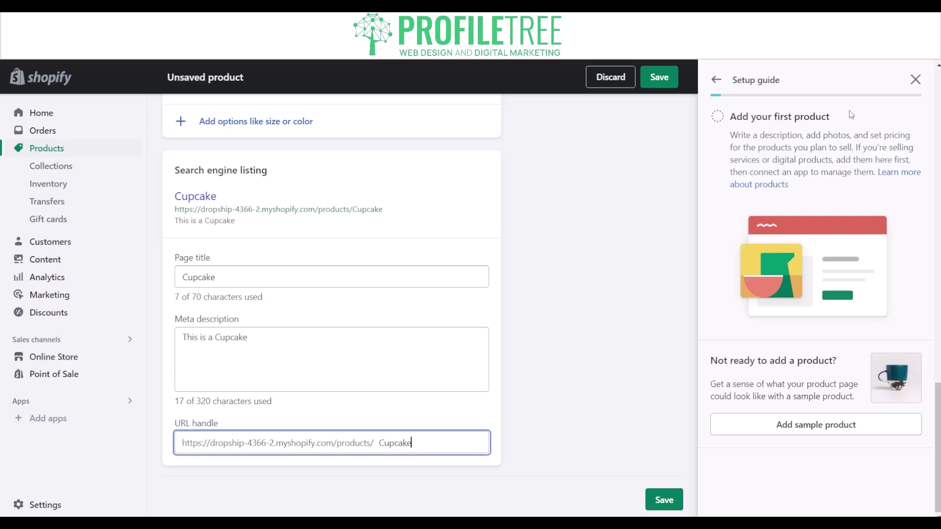
- Close the setup guide and set the product category to Food Items by searching for "Food"
click(915, 80)
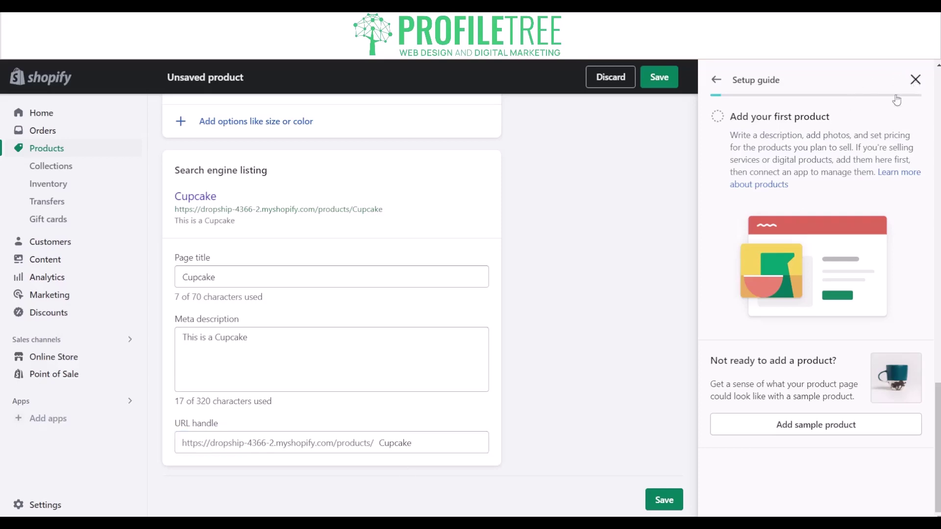
scroll(758, 267, up, 5)
scroll(742, 271, up, 10)
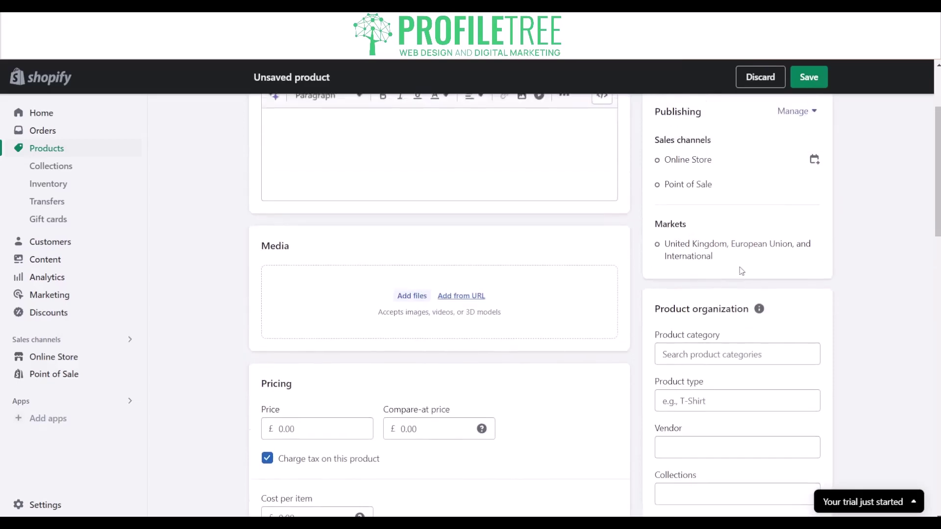
scroll(660, 270, down, 9)
scroll(686, 368, up, 5)
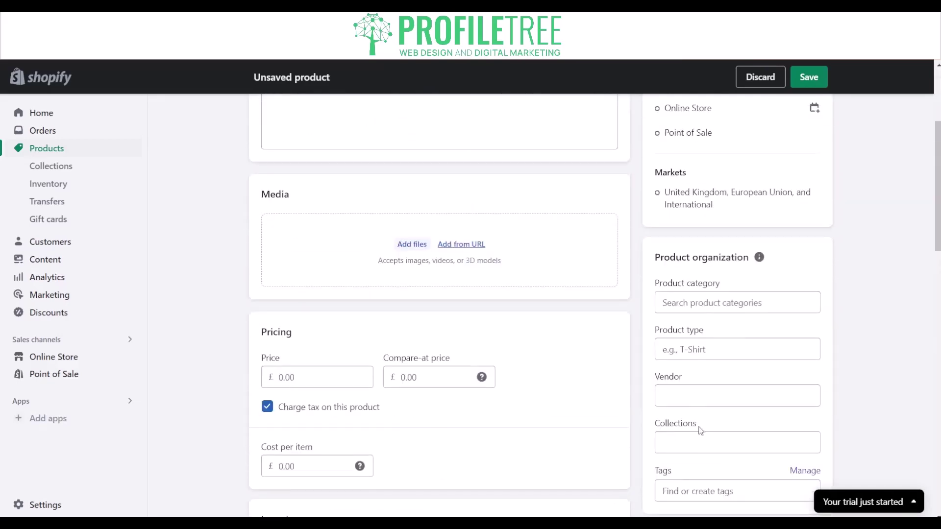
click(702, 303)
scroll(703, 392, down, 2)
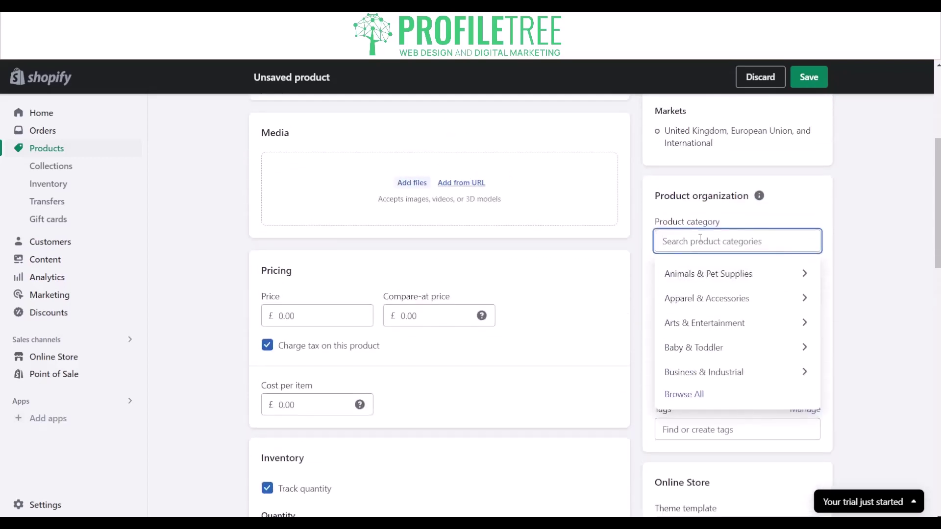
text(Food)
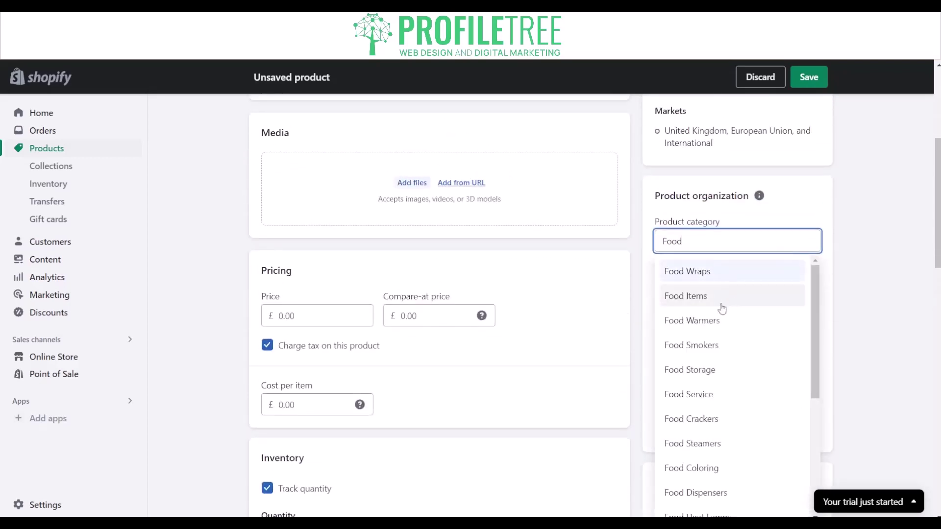
click(704, 304)
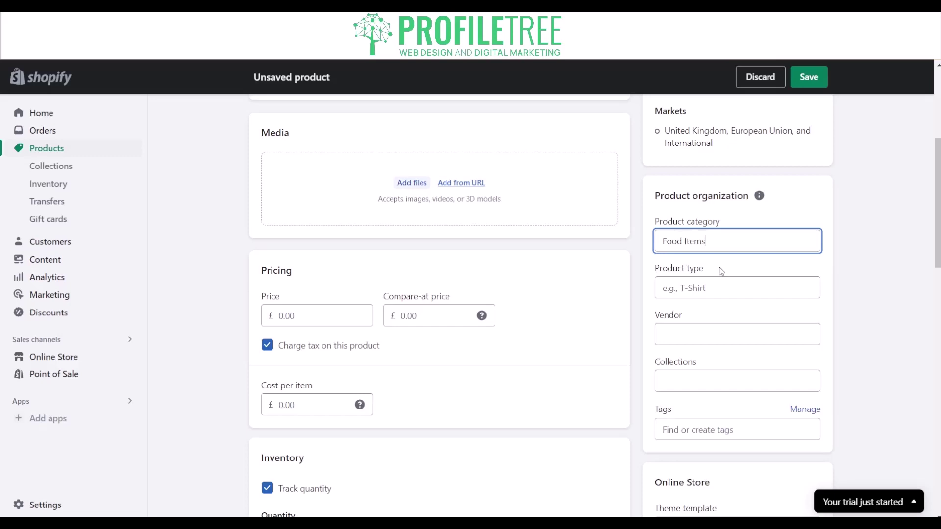
- View the tag manager for the product and close it without adding tags
click(700, 288)
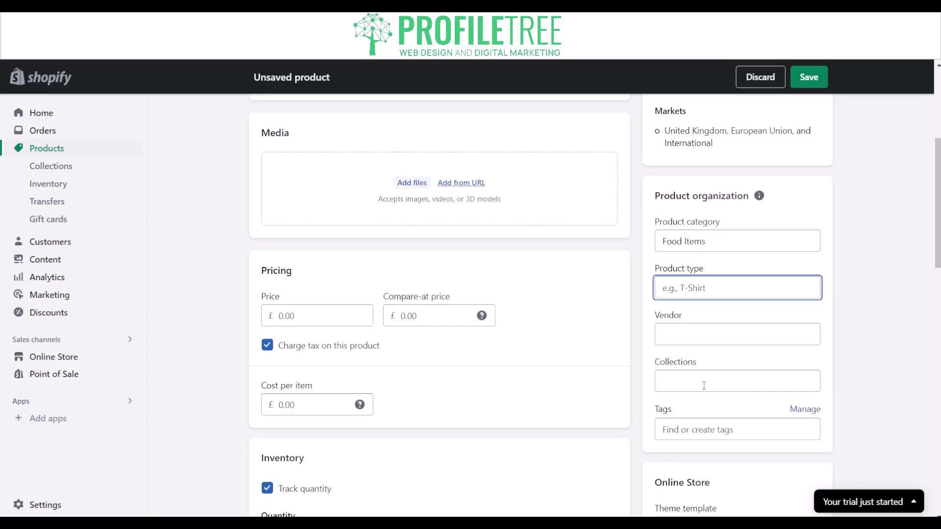
click(804, 411)
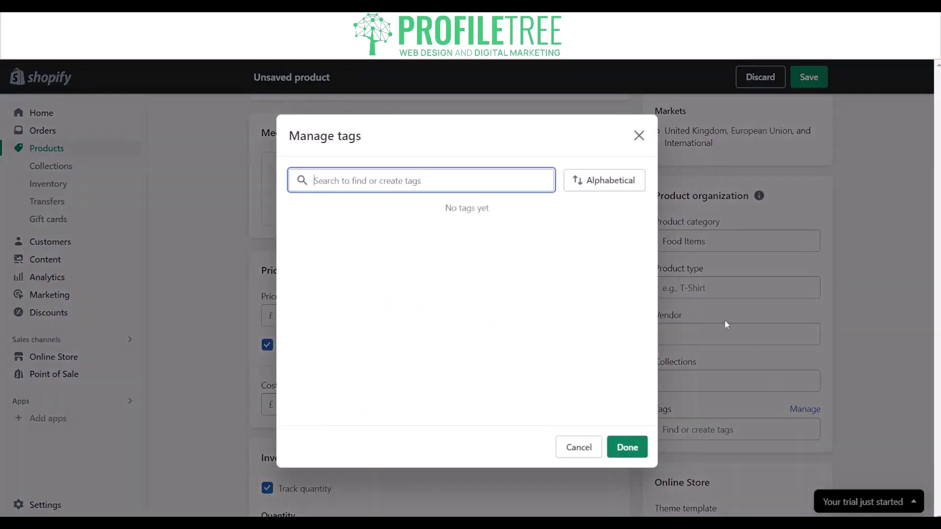
click(639, 136)
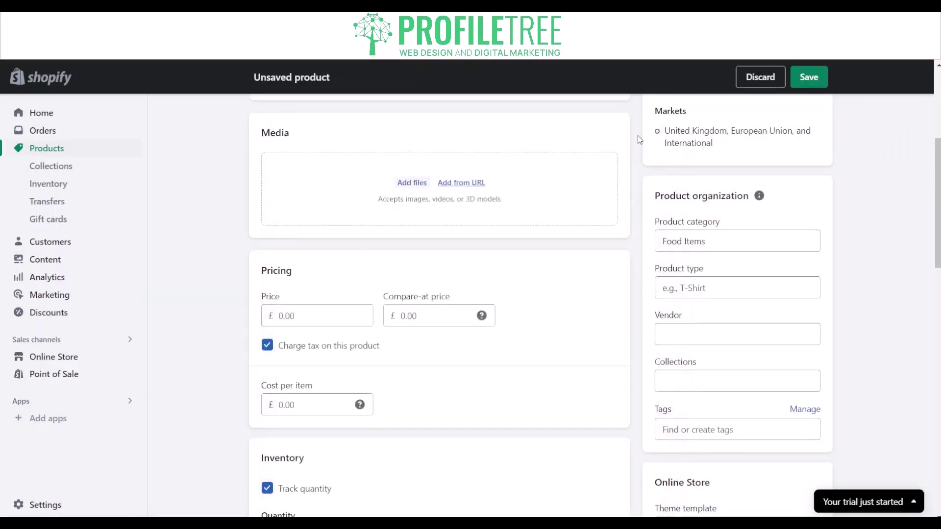